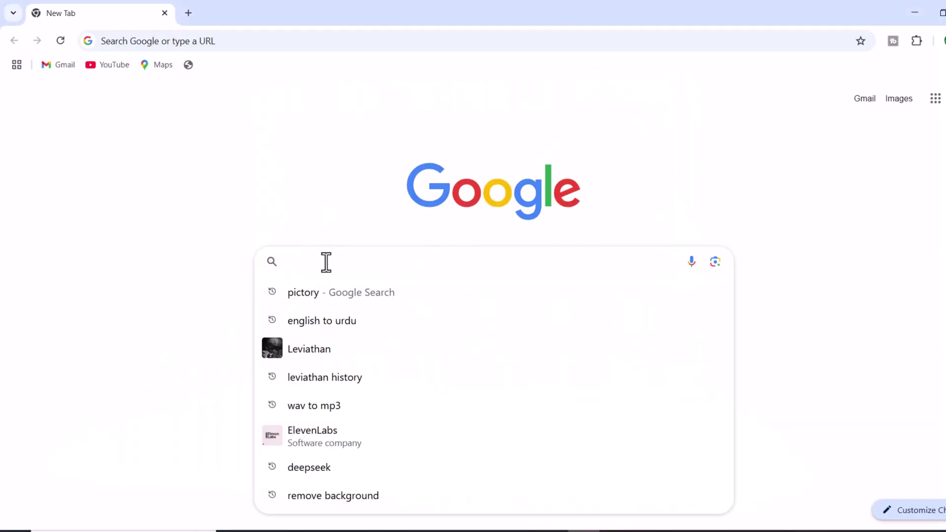
Search Google for 'grok 3' and go from the x.ai Grok result to the Grok chat page via 'Try now'.
text(gro)
click(315, 409)
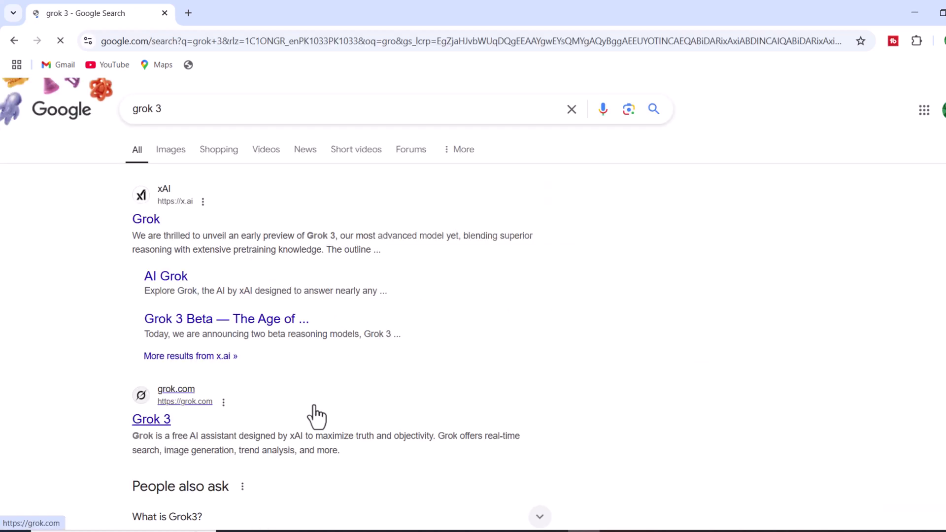
click(148, 219)
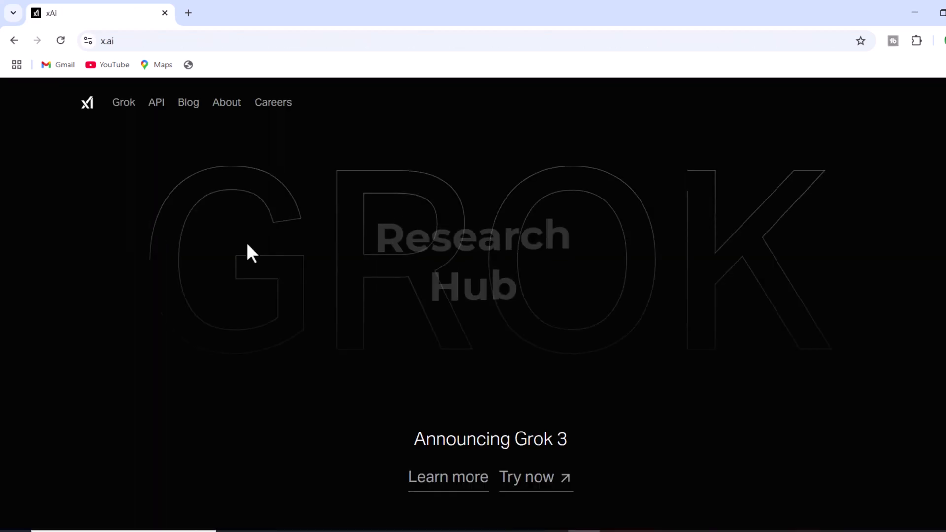
scroll(320, 294, down, 8)
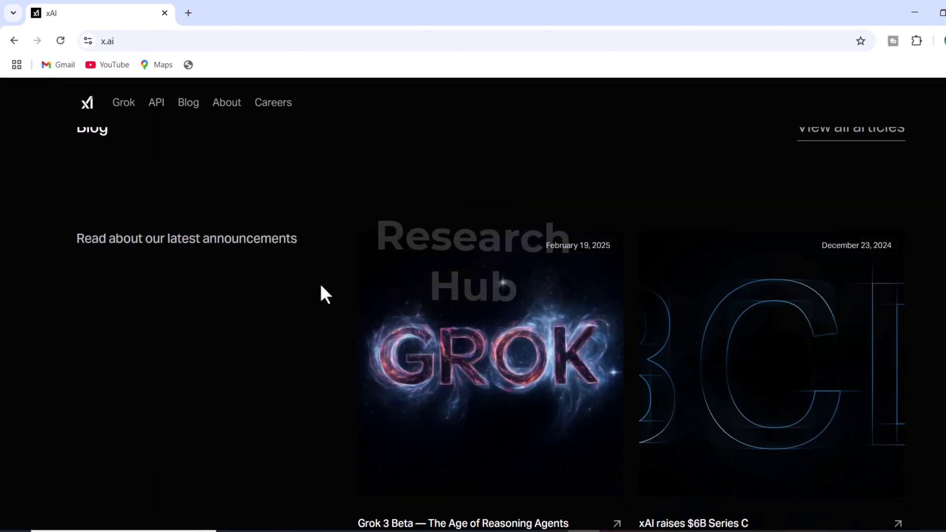
click(87, 105)
click(528, 480)
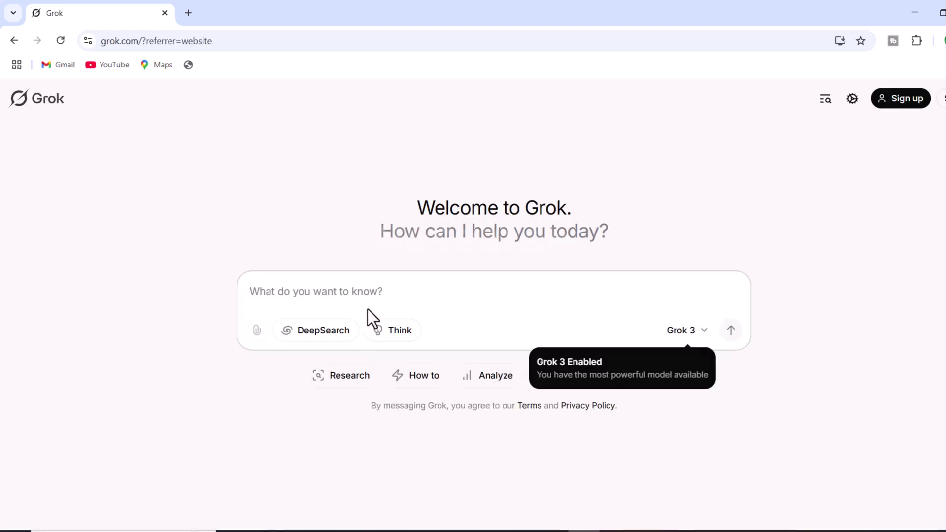
Turn on DeepSearch and begin the prompt 'write a literature review around,' with the spelling corrected.
click(318, 337)
text(write)
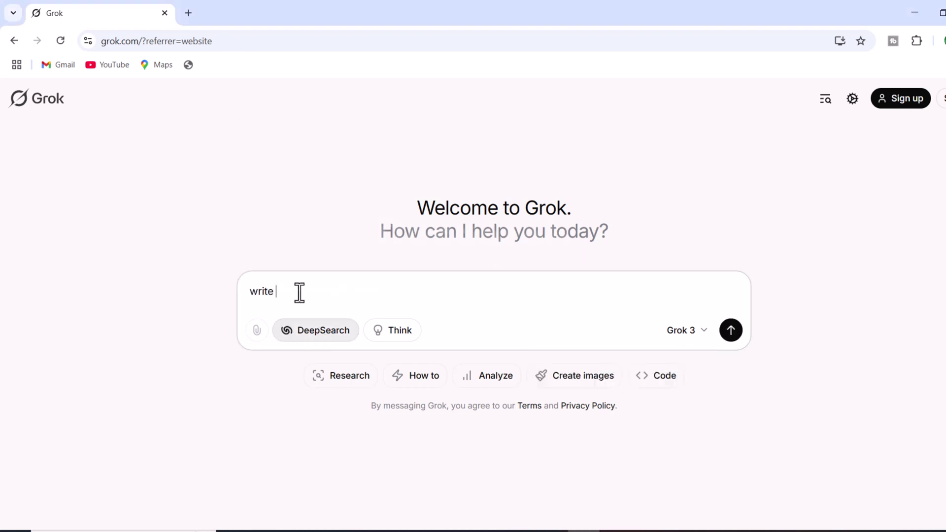
text( a literature review arround,)
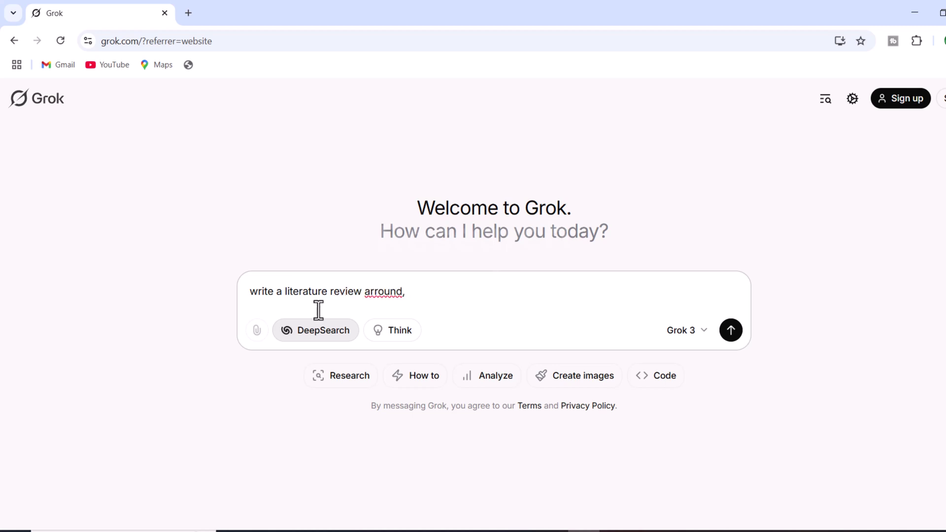
right_click(383, 292)
click(406, 52)
Continue the prompt: 'impact of social media on teenagers' please cite 15 recent studies from top academic journals'.
text(impact of social media on teenagers)
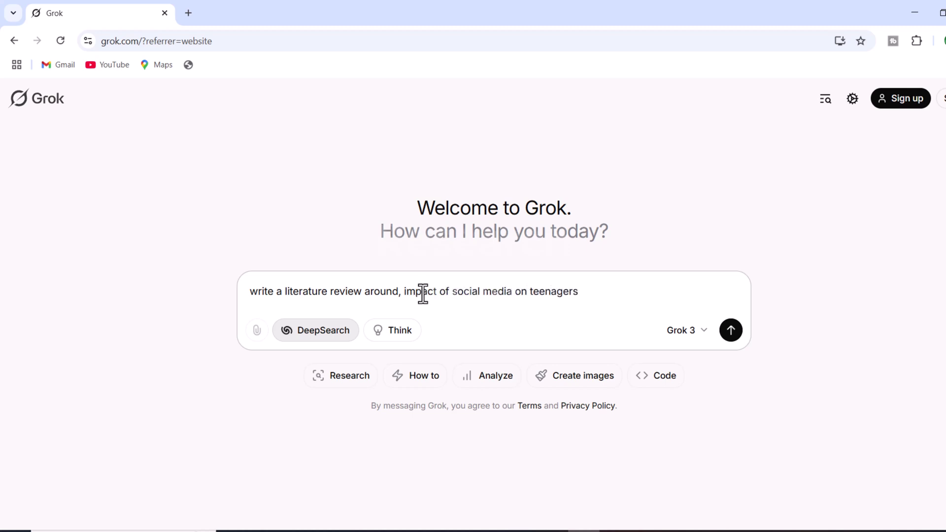
text(' pleaes)
key(BackSpace)
key(BackSpace)
key(BackSpace)
key(BackSpace)
text(ease cite 15 )
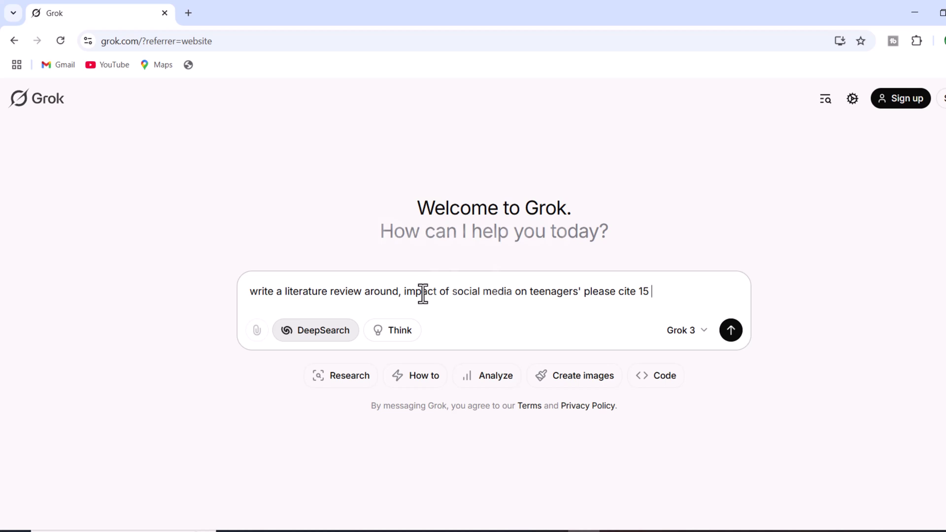
text(recent studies from top academ)
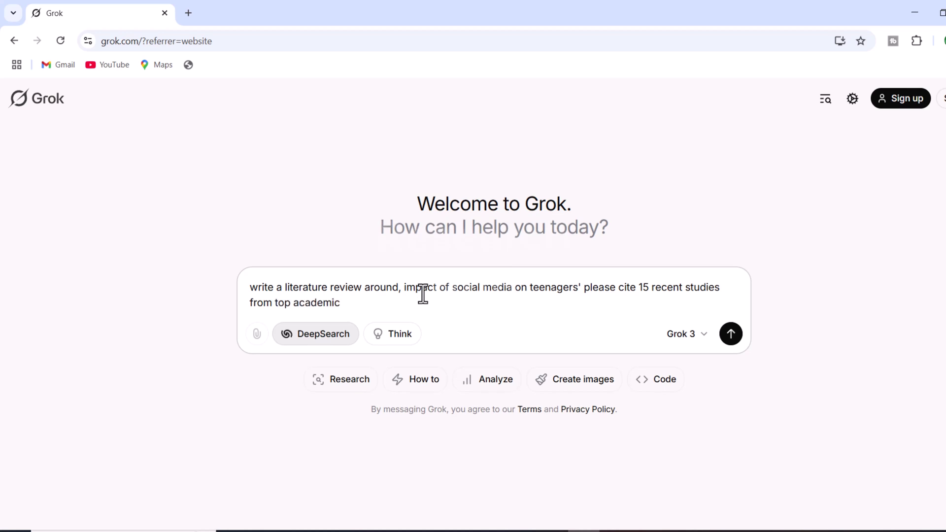
text(ic journals and thes)
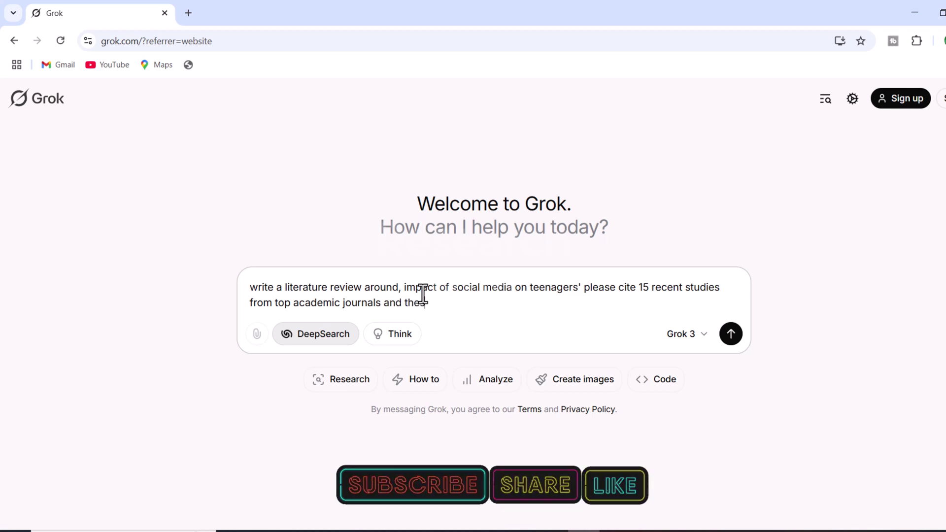
text(e citation and)
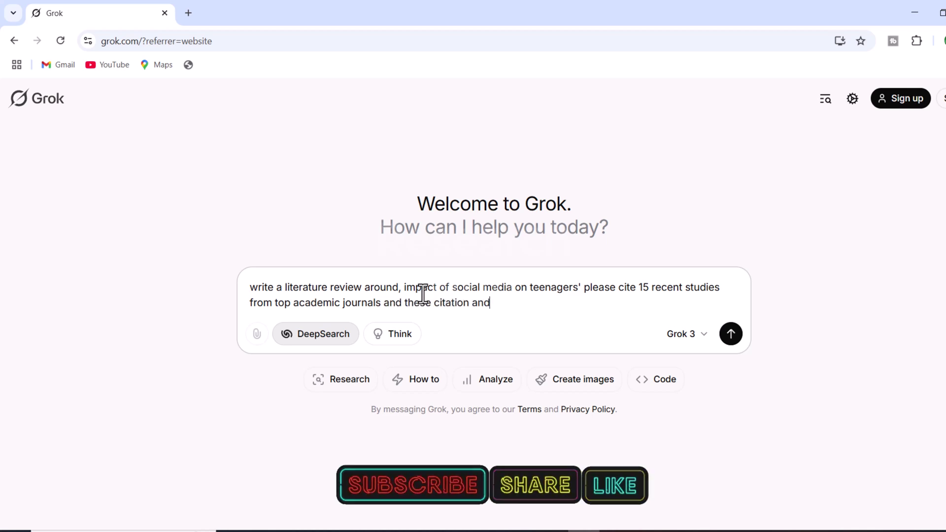
text( references shou)
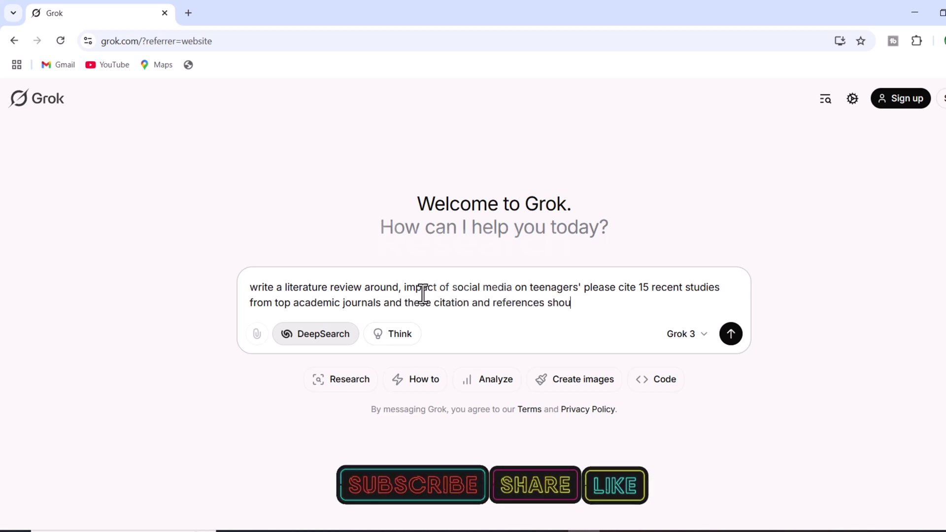
text(ld follow AP)
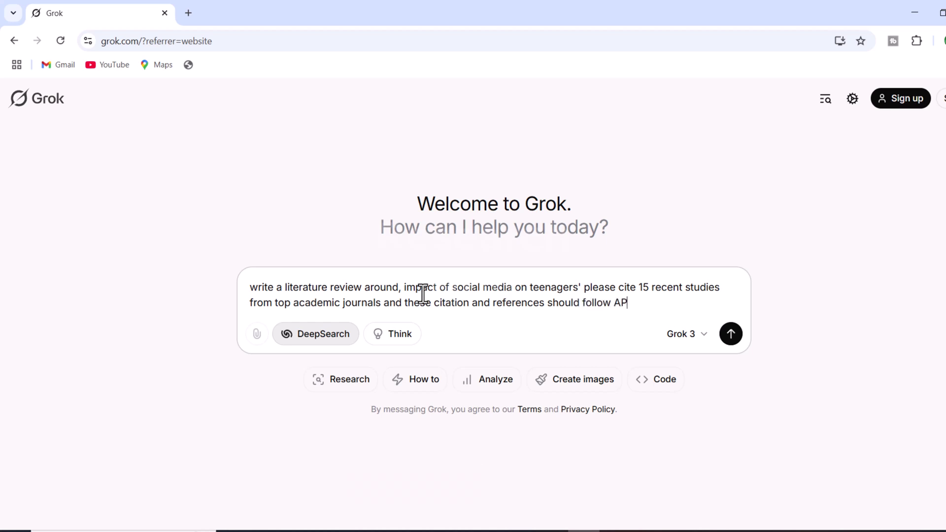
text(A 7th editions)
text(r)
text(style,)
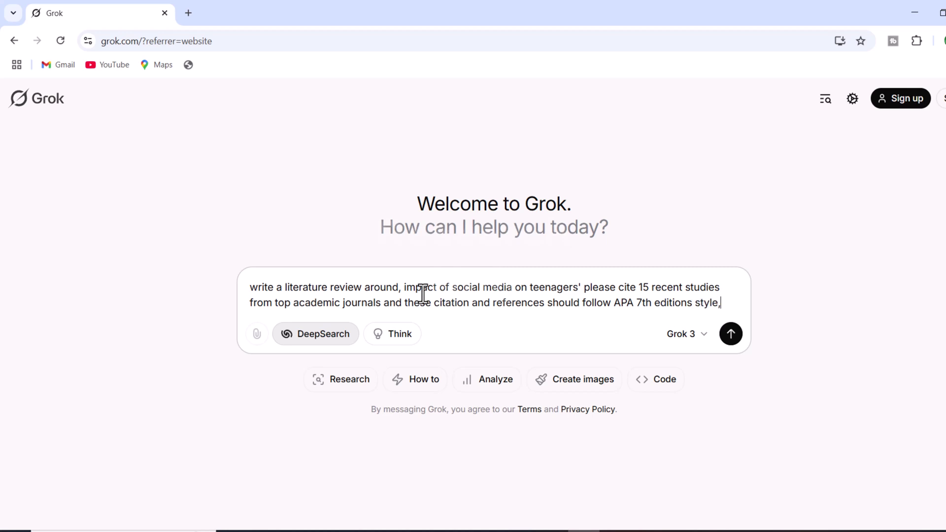
text( the literature )
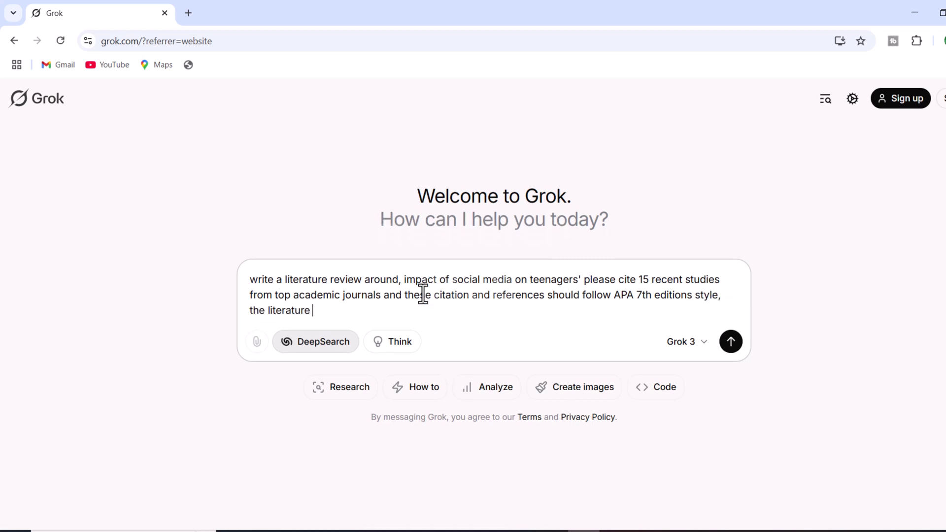
text(review should not)
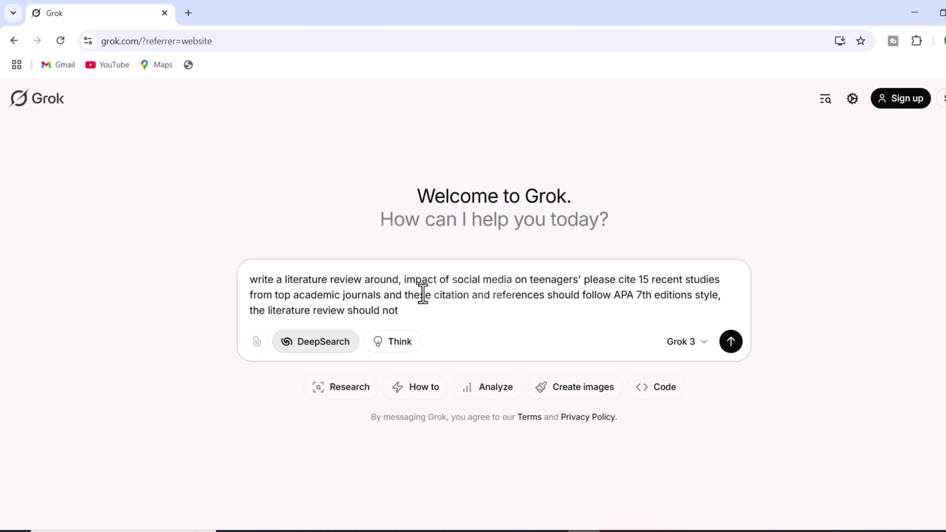
text(  exceed 1000 words)
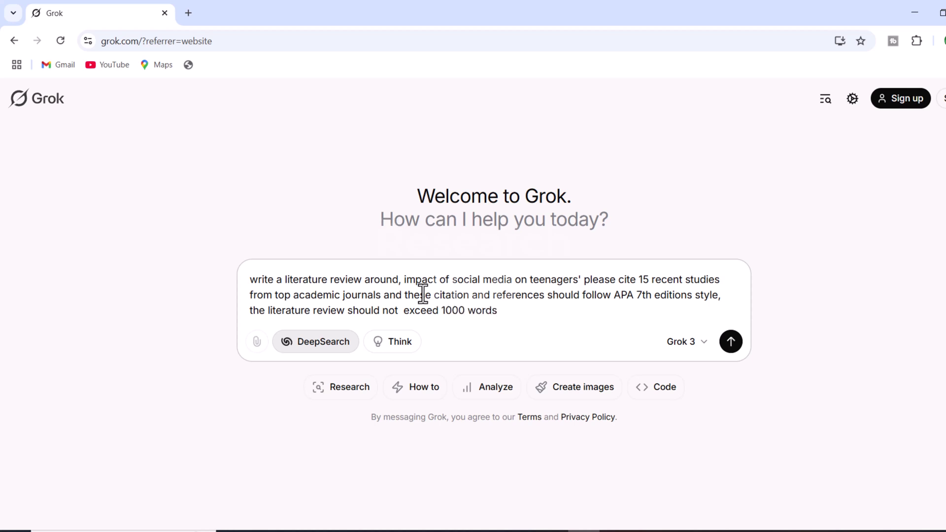
Send the revised DeepSearch prompt and let the research finish across 76 web pages.
click(731, 342)
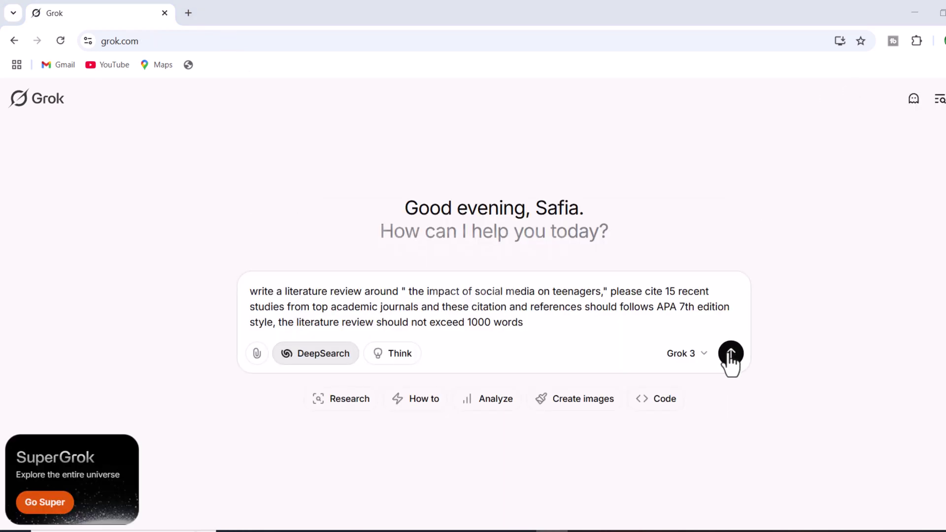
click(729, 353)
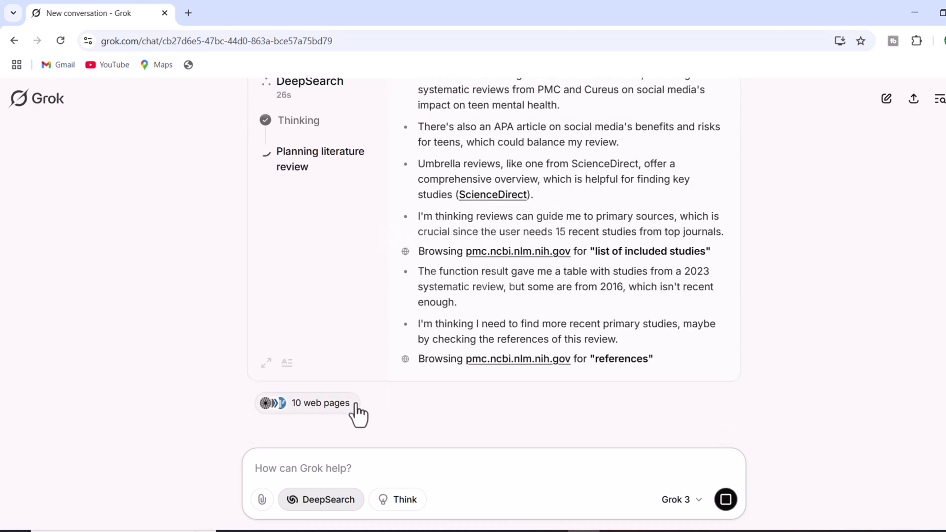
scroll(427, 349, up, 10)
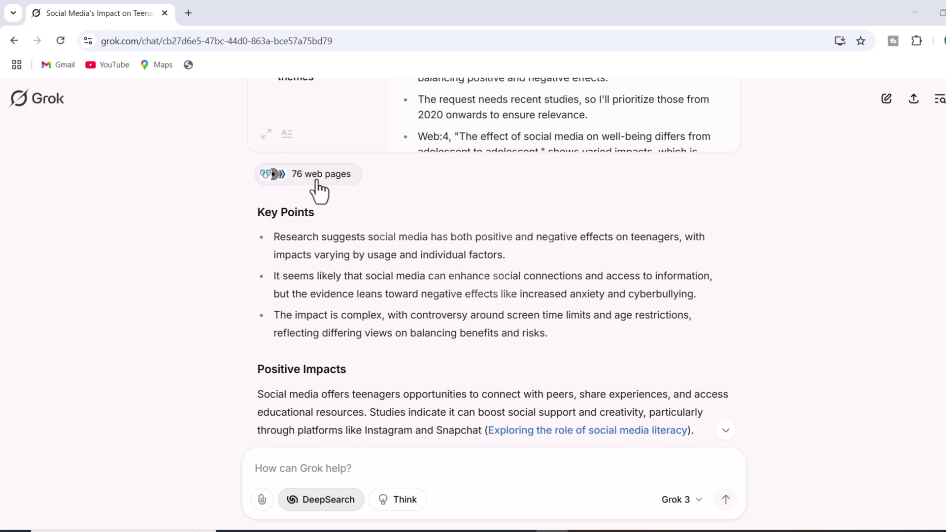
scroll(317, 190, down, 9)
scroll(317, 190, down, 16)
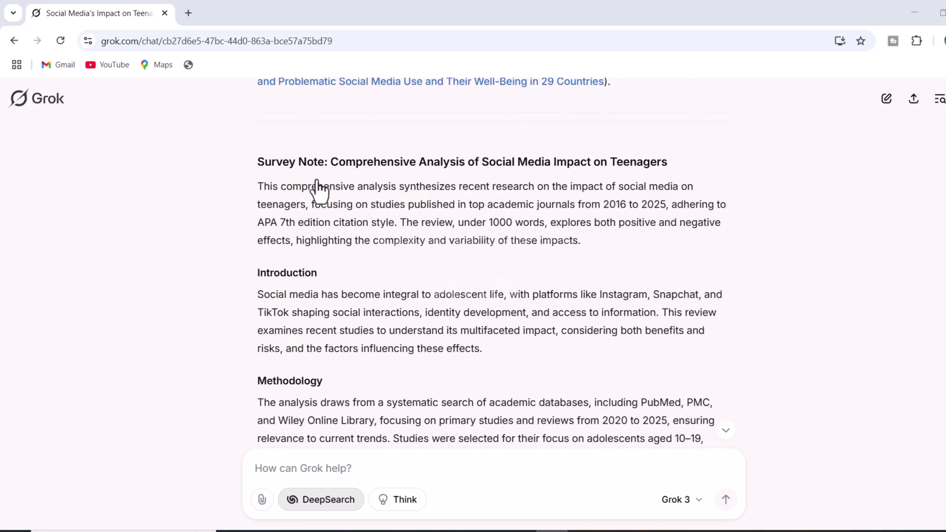
scroll(317, 190, down, 15)
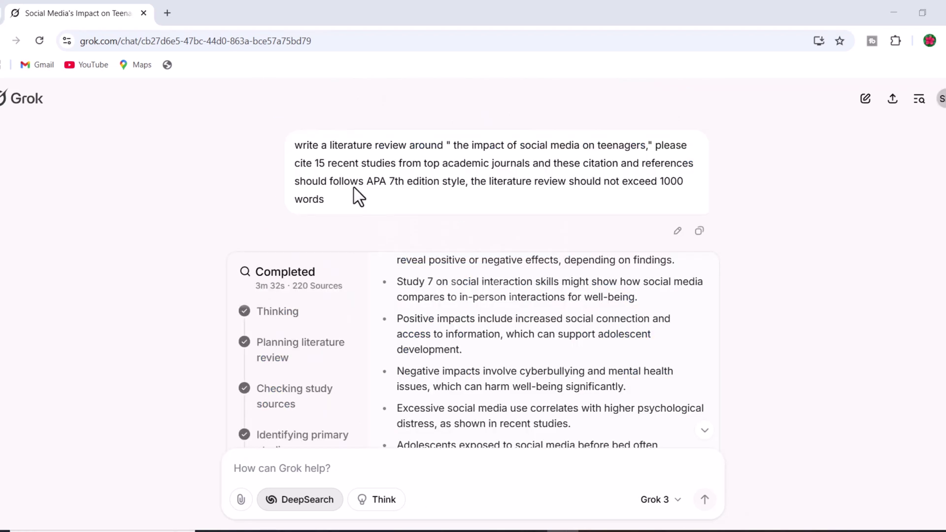
scroll(357, 192, down, 1)
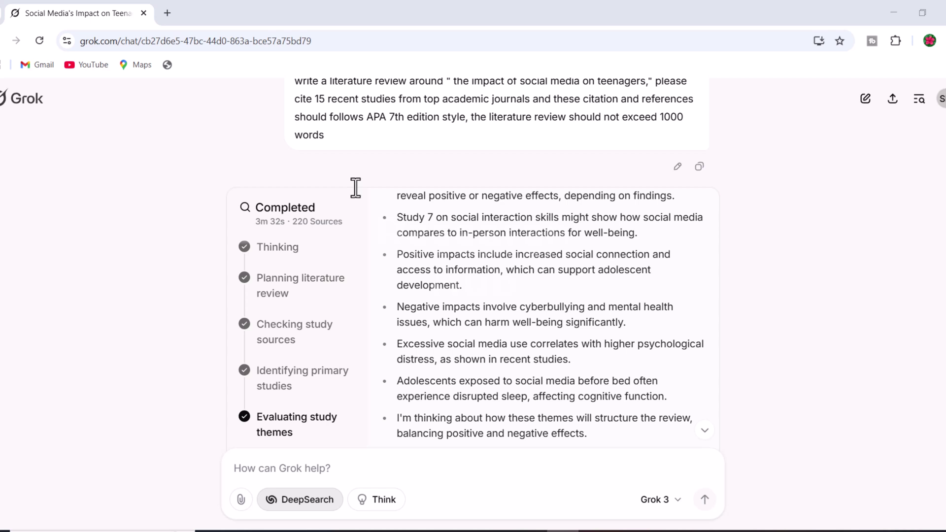
scroll(355, 187, down, 1)
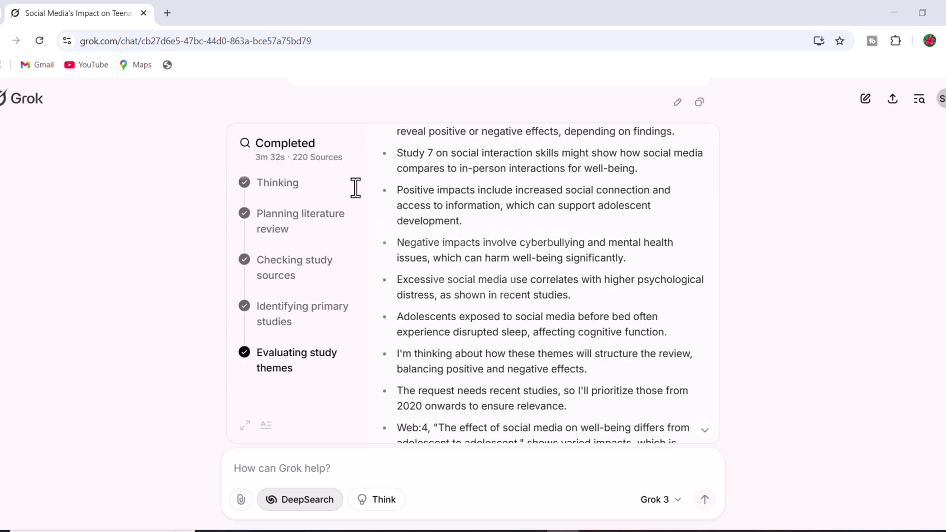
scroll(355, 187, down, 1)
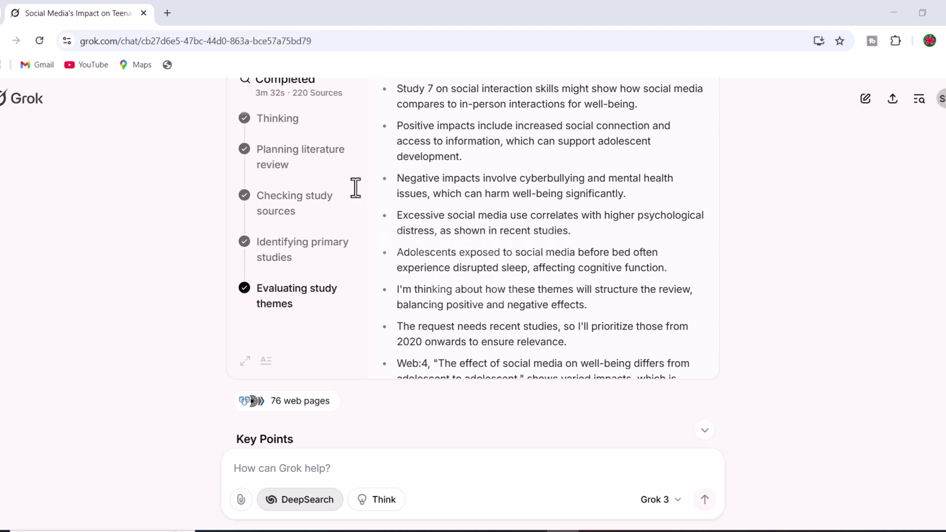
scroll(356, 187, down, 5)
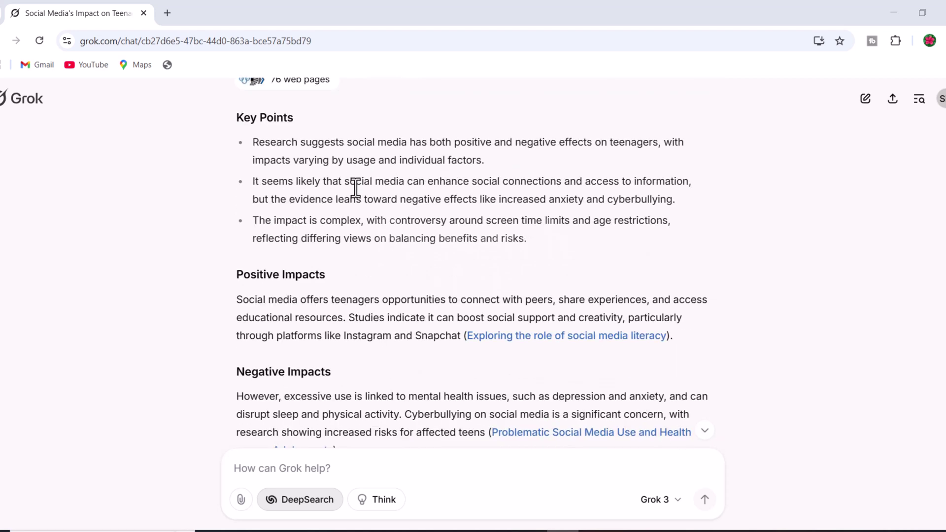
scroll(356, 187, down, 9)
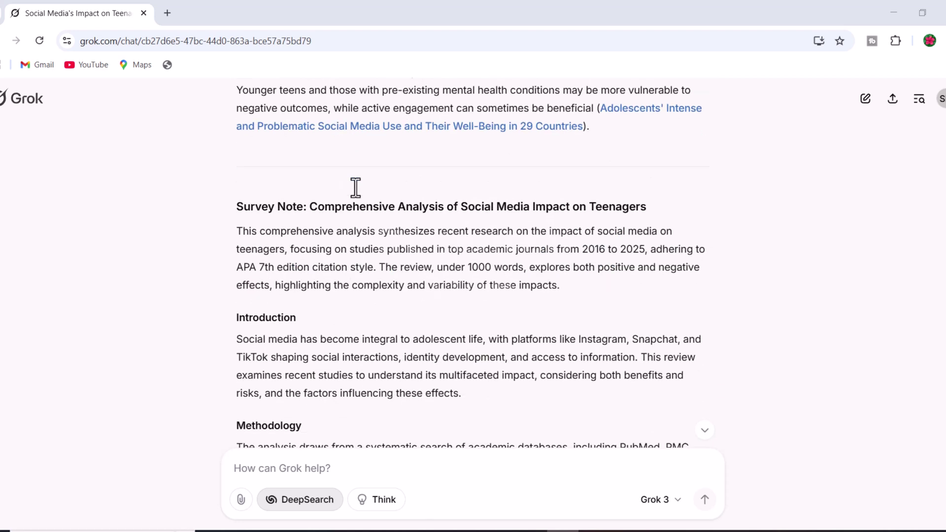
scroll(355, 187, down, 6)
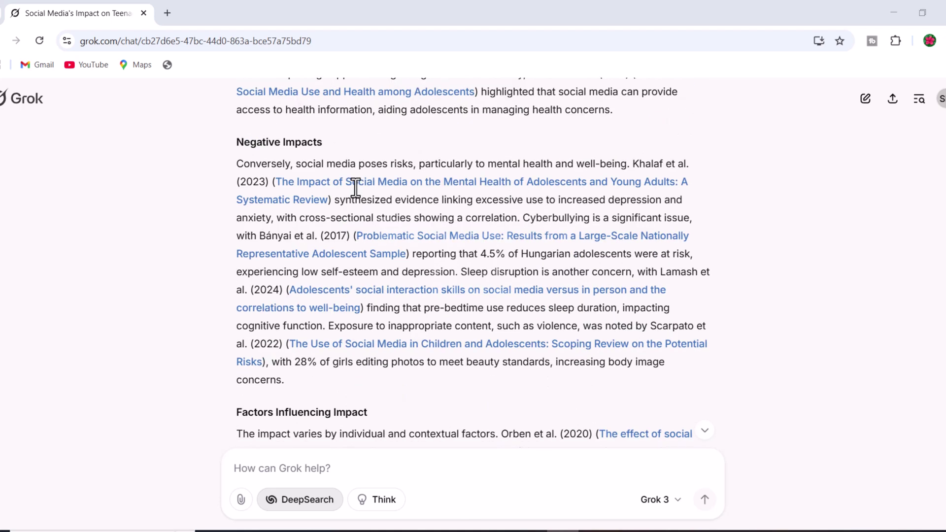
scroll(355, 187, down, 5)
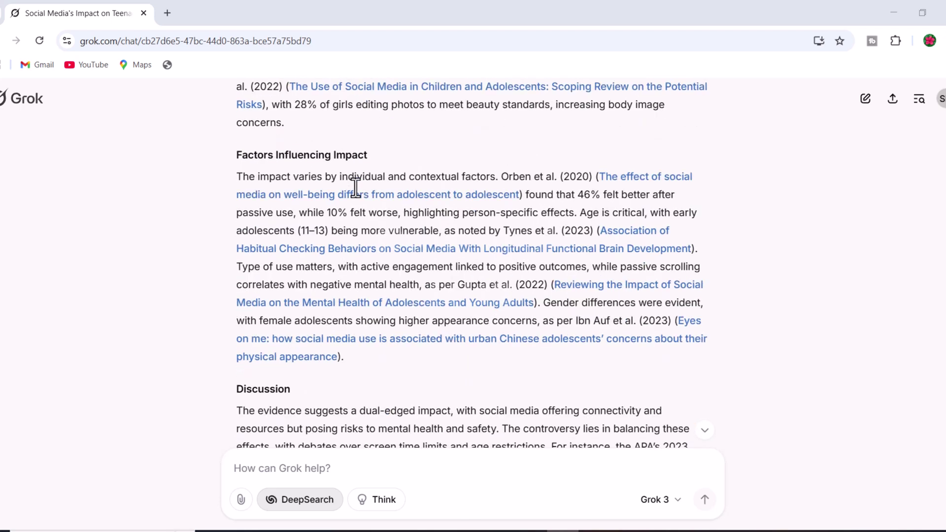
scroll(355, 188, down, 3)
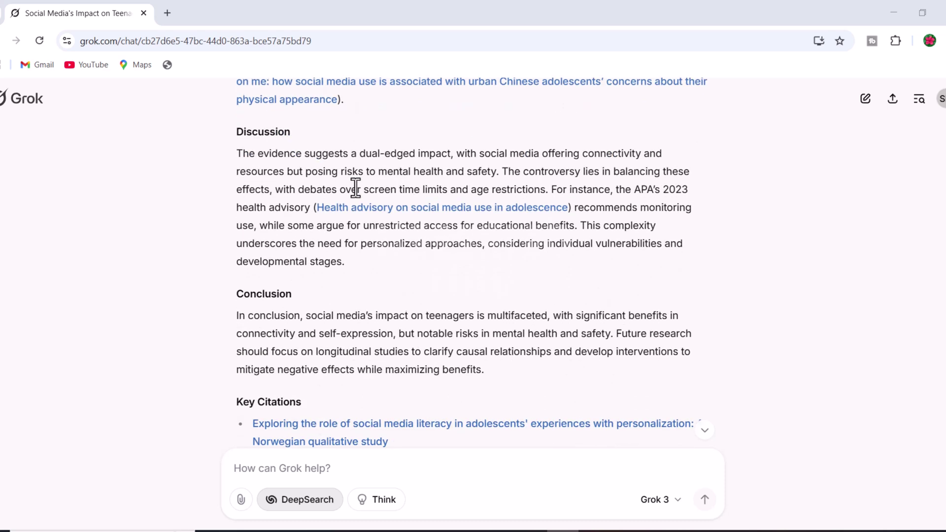
scroll(355, 188, down, 2)
scroll(355, 187, down, 1)
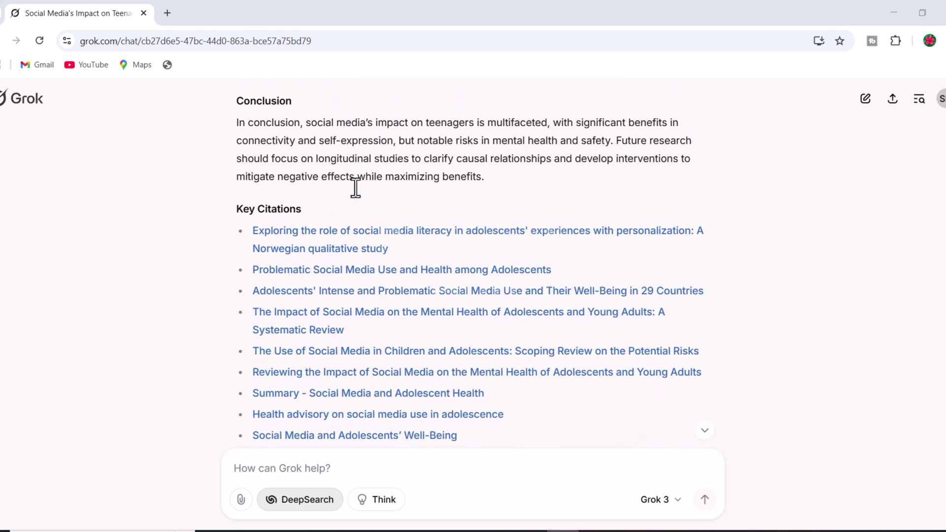
scroll(356, 187, down, 1)
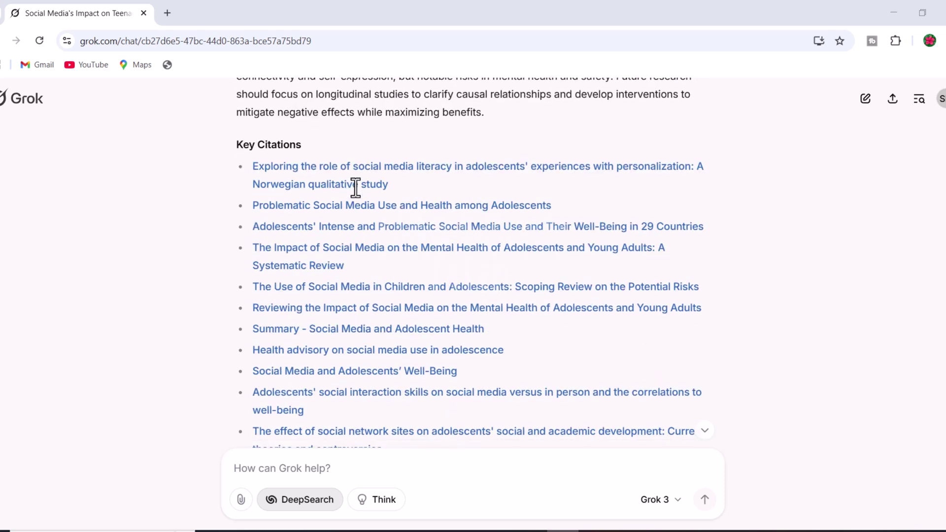
scroll(356, 187, down, 1)
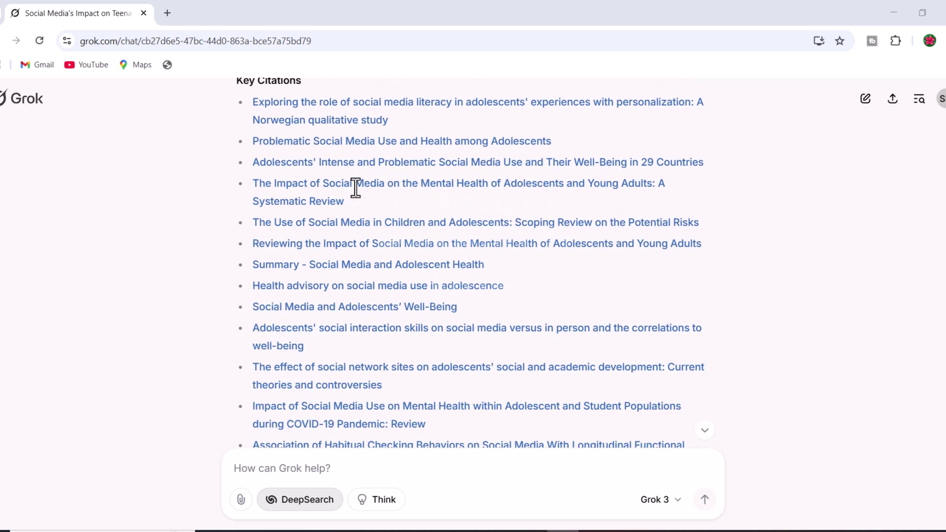
scroll(355, 187, down, 1)
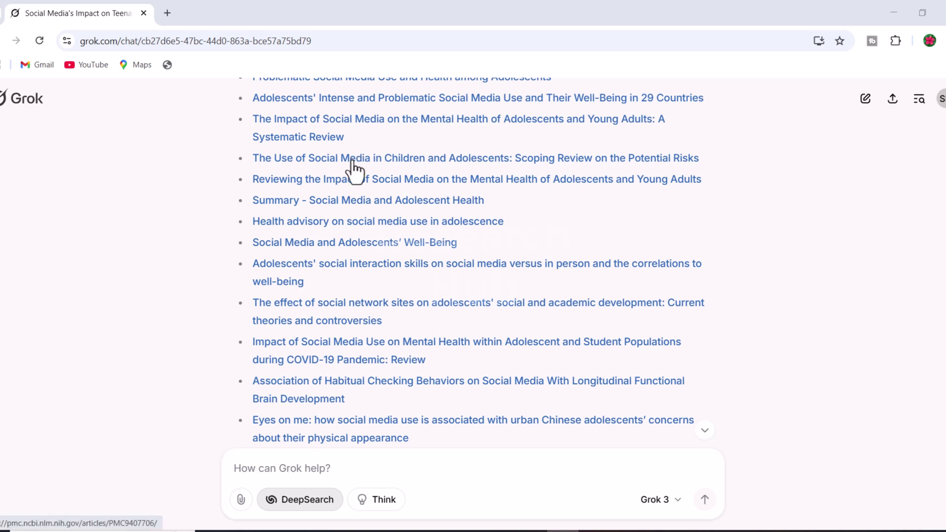
scroll(353, 170, down, 1)
scroll(353, 171, down, 1)
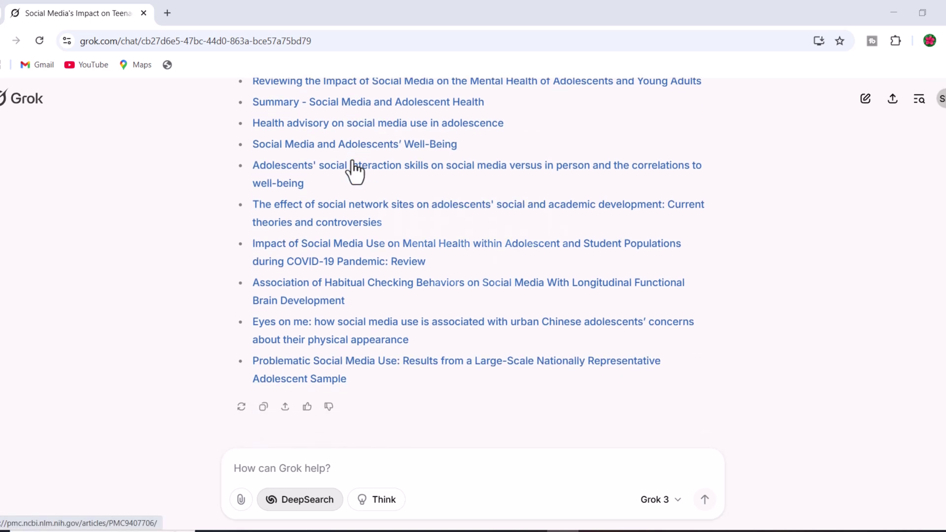